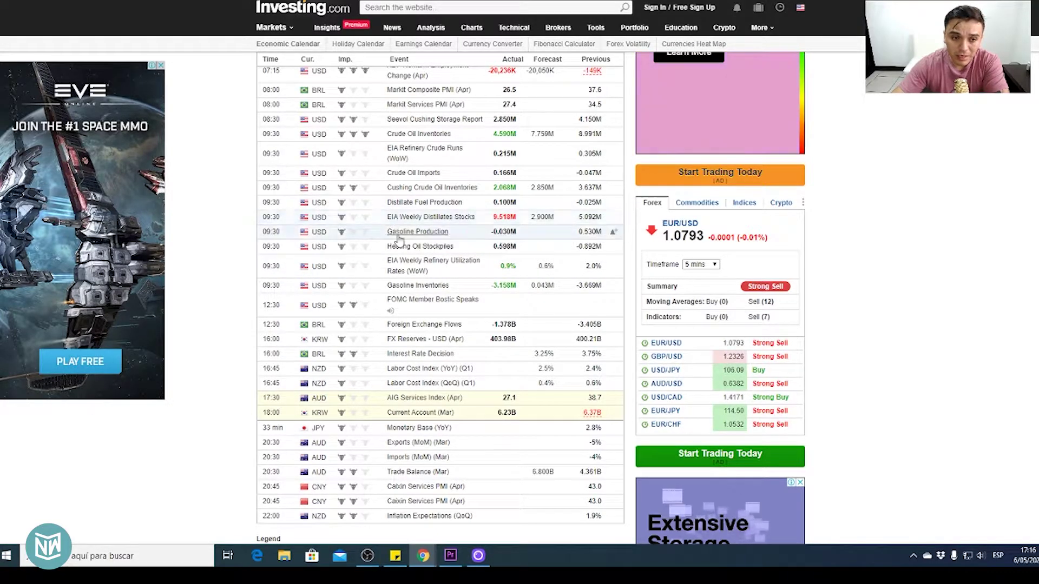
{"action": "scroll", "coordinate": [435, 350], "scroll_direction": "down", "scroll_amount": 3}
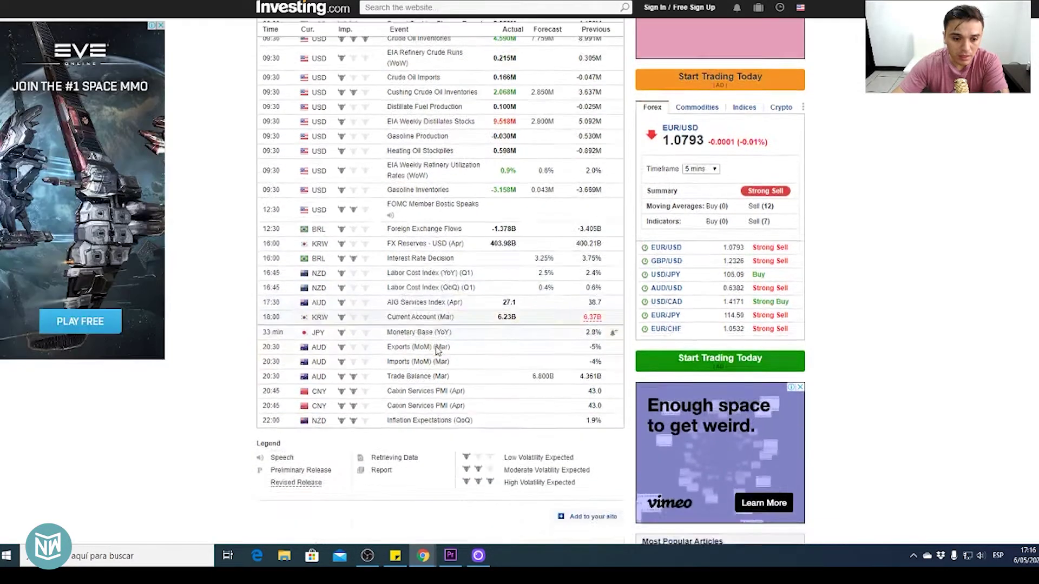
{"action": "scroll", "coordinate": [406, 349], "scroll_direction": "down", "scroll_amount": 1}
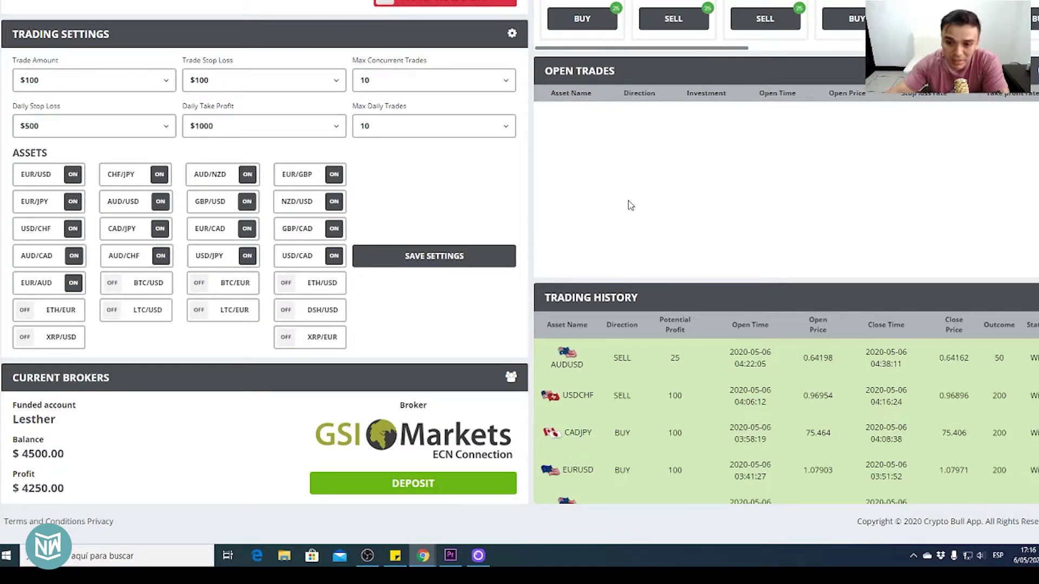
{"action": "scroll", "coordinate": [815, 344], "scroll_direction": "down", "scroll_amount": 1}
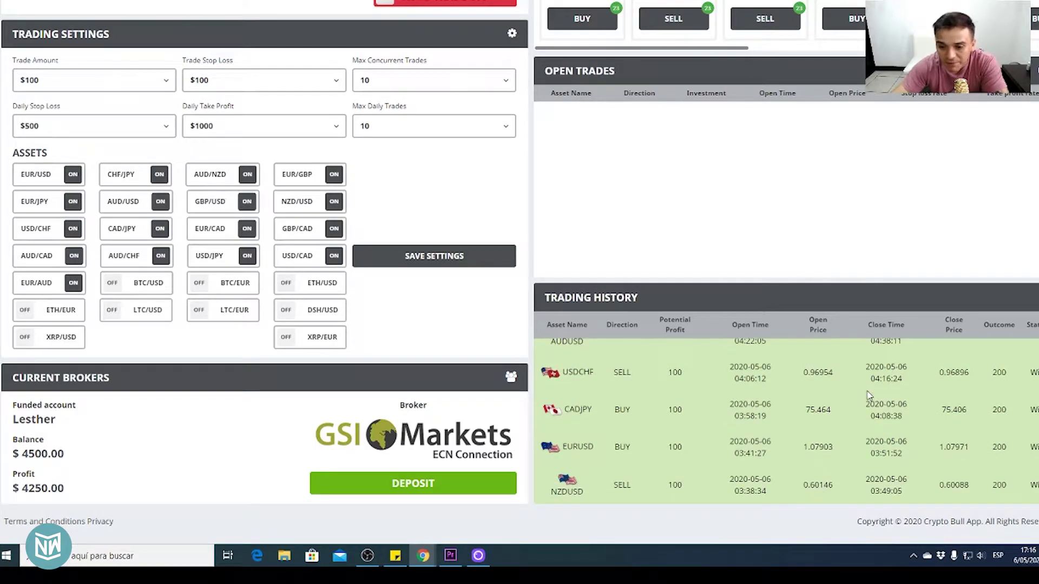
{"action": "scroll", "coordinate": [991, 421], "scroll_direction": "up", "scroll_amount": 1}
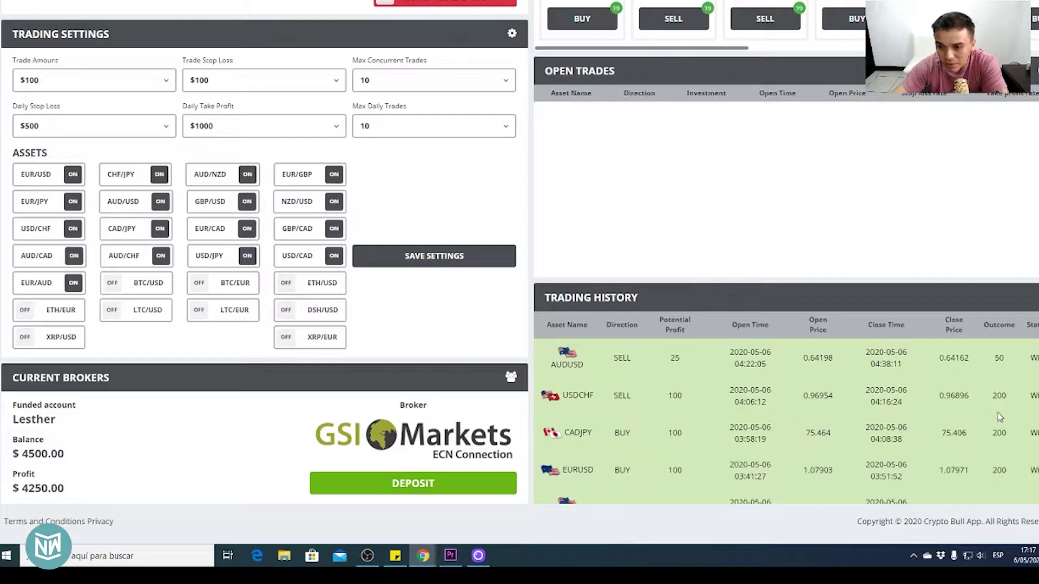
{"action": "scroll", "coordinate": [1010, 411], "scroll_direction": "down", "scroll_amount": 1}
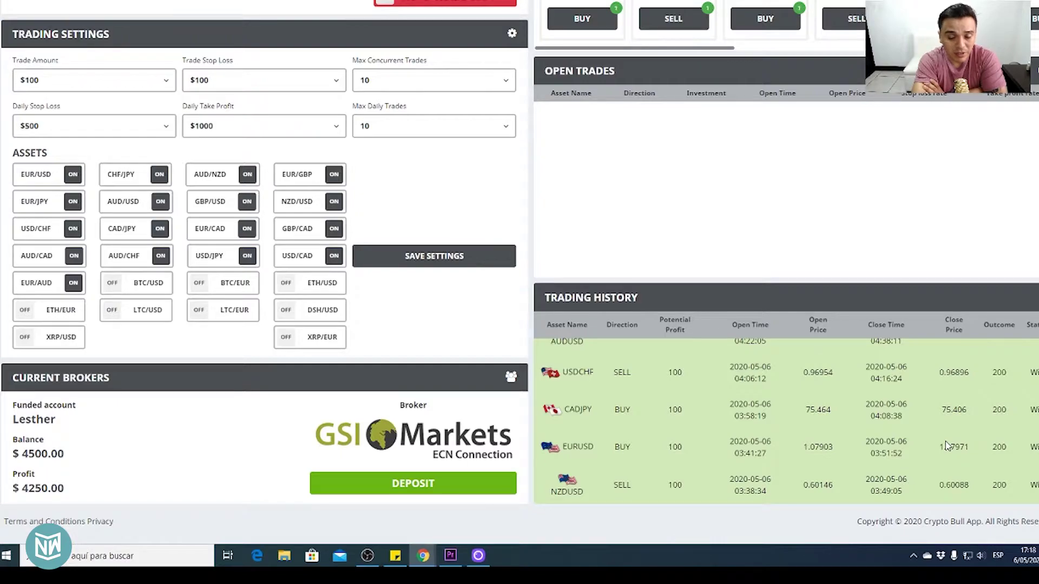
{"action": "scroll", "coordinate": [945, 445], "scroll_direction": "up", "scroll_amount": 3}
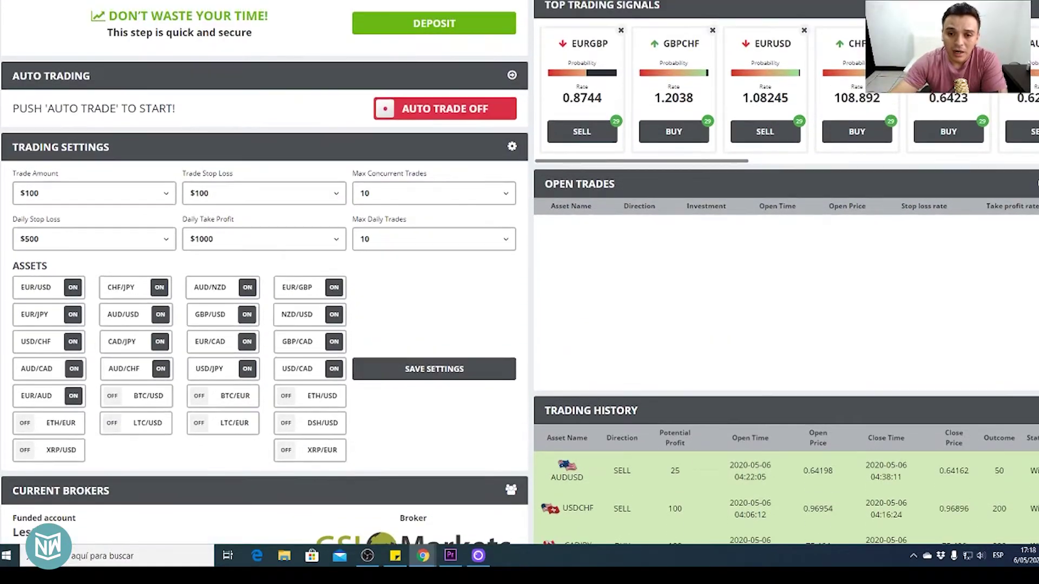
{"action": "scroll", "coordinate": [519, 325], "scroll_direction": "up", "scroll_amount": 2}
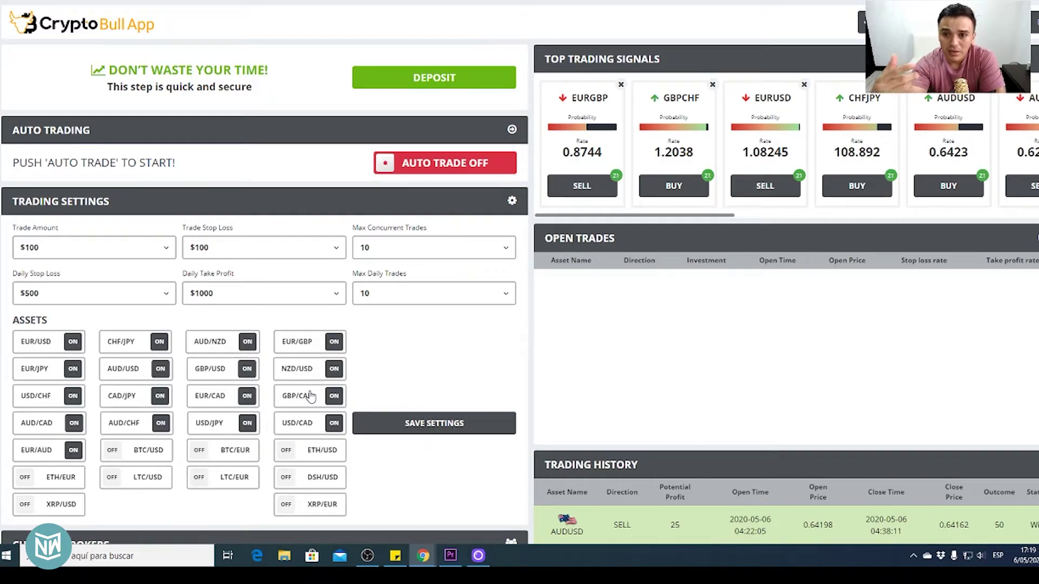
Step: Advance the Top Trading Signals carousel to show AUDCHF, LTCUSD, EURJPY, GBPUSD and USDCAD
{"action": "left_click", "coordinate": [857, 216]}
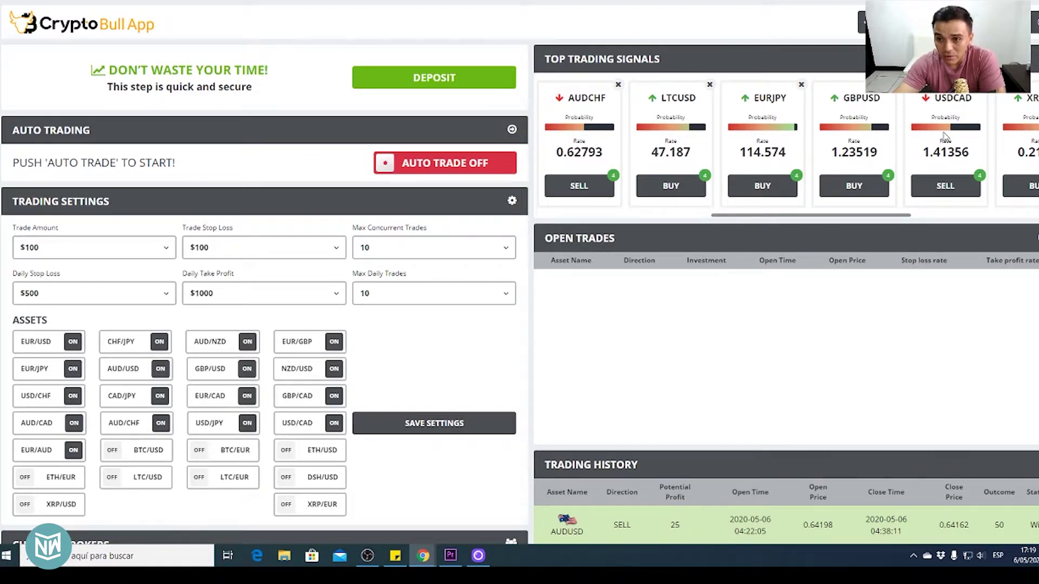
{"action": "scroll", "coordinate": [945, 243], "scroll_direction": "down", "scroll_amount": 3}
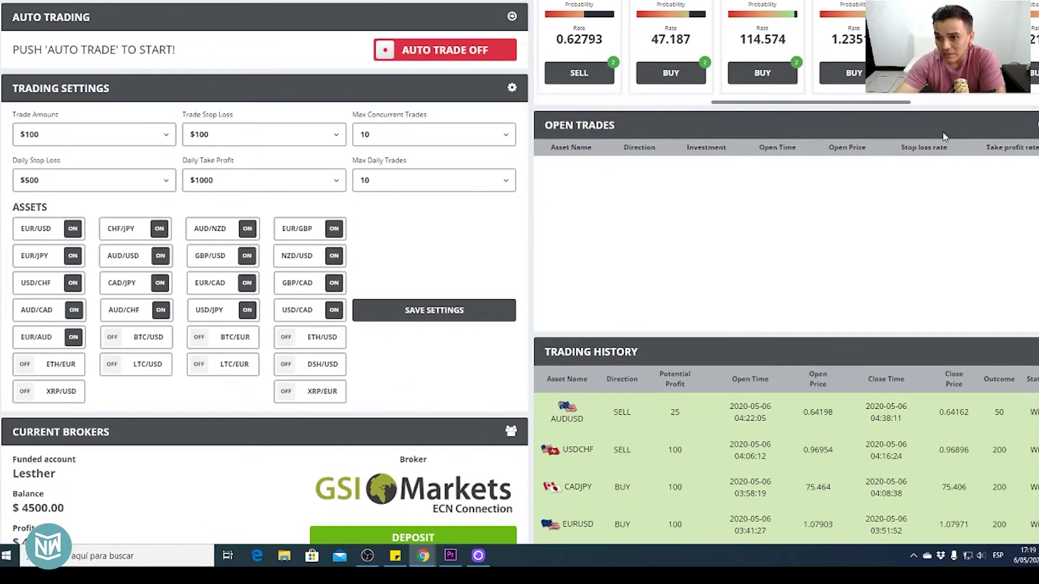
{"action": "scroll", "coordinate": [945, 244], "scroll_direction": "up", "scroll_amount": 3}
{"action": "left_click_drag", "start_coordinate": [845, 216], "coordinate": [973, 219]}
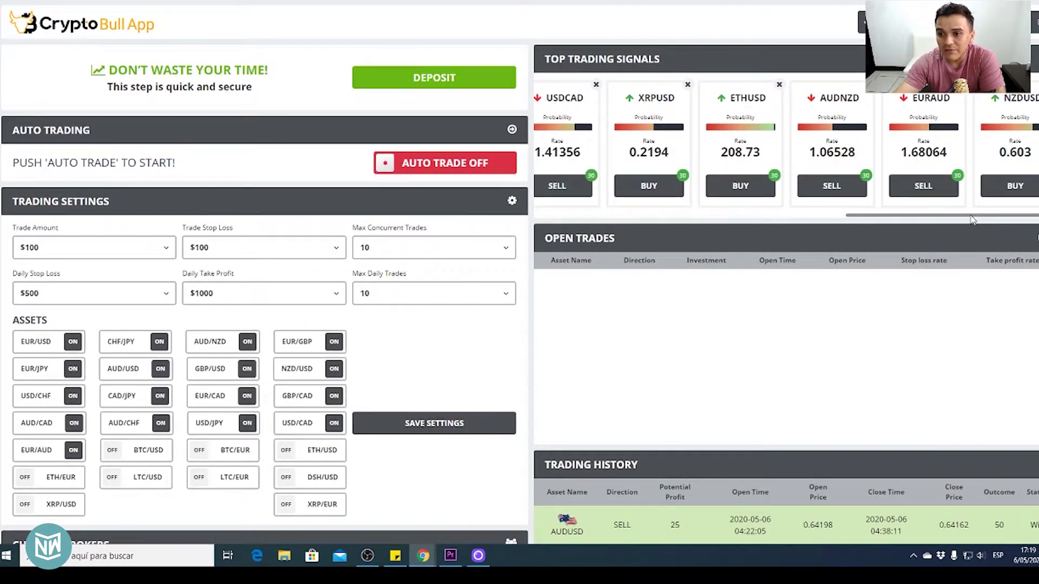